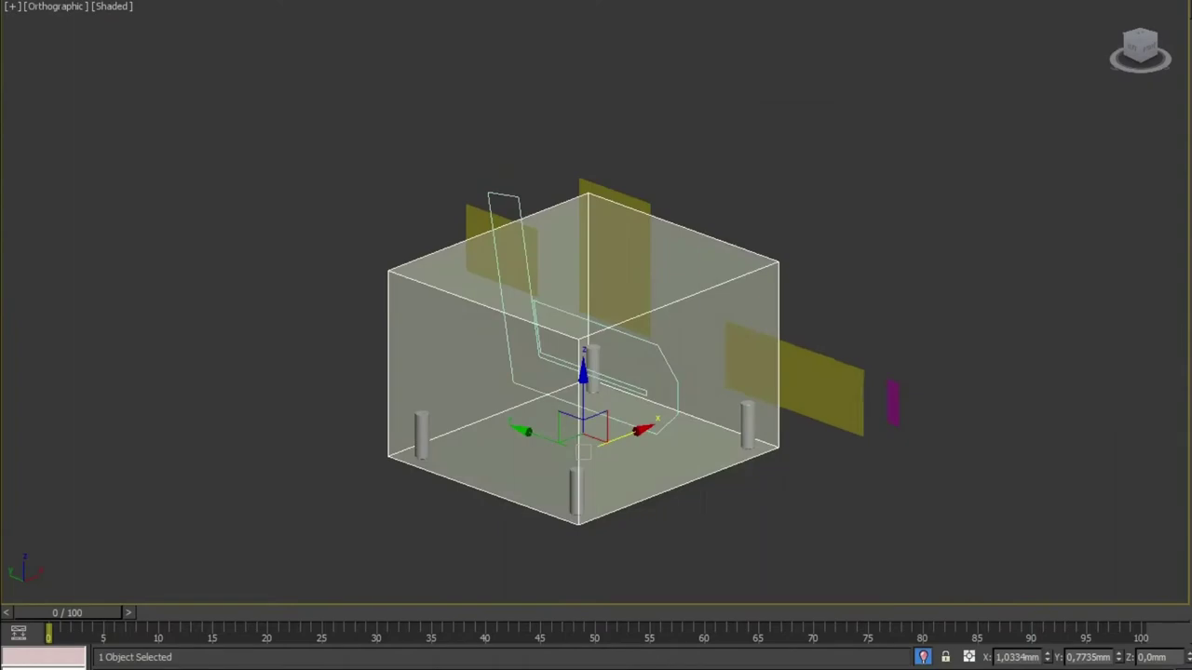
- Convert the side outline to an Editable Poly panel and view it from the Top viewport
right_click(606, 293)
left_click(850, 483)
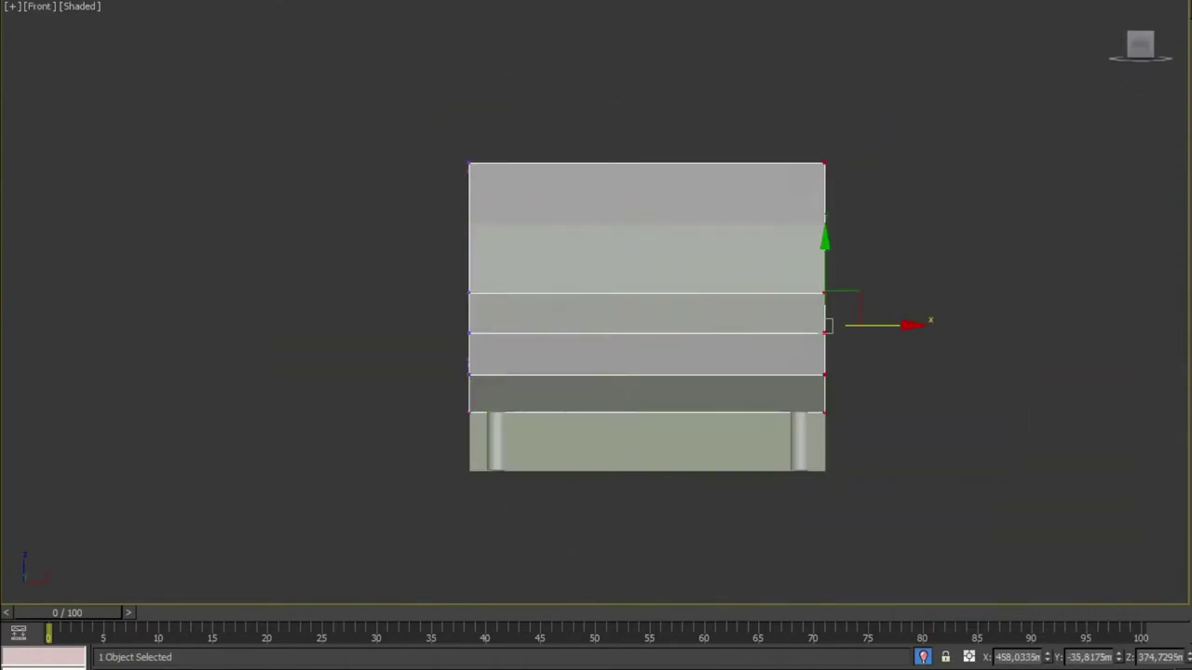
key("t")
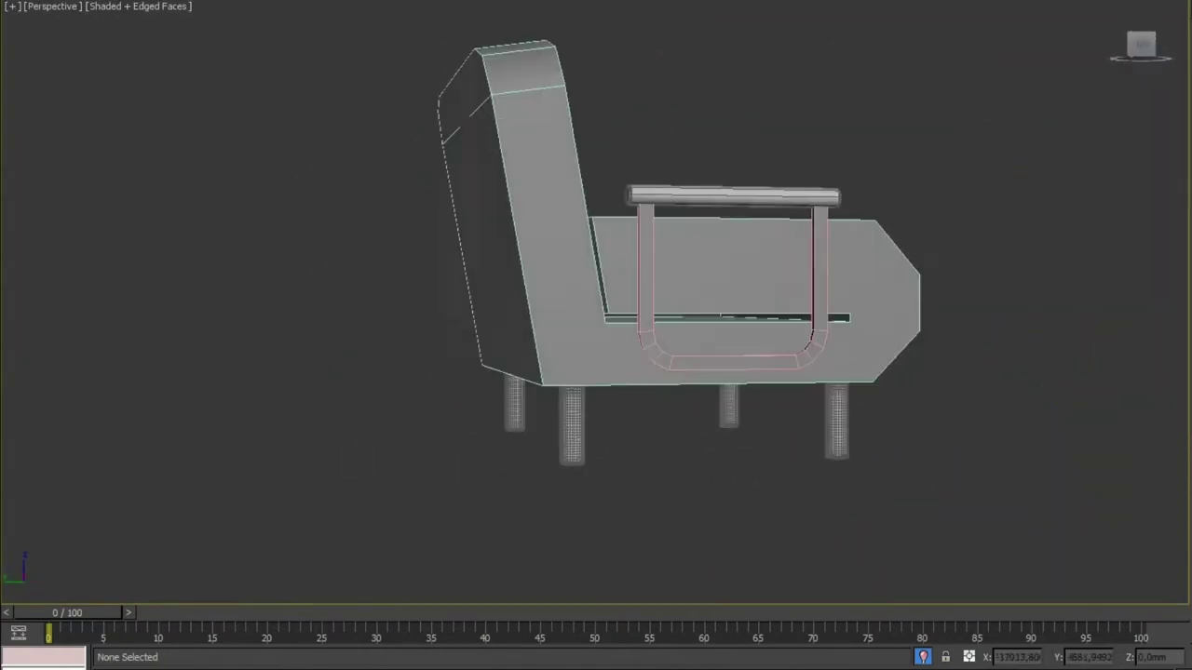
- Zoom into the side panel's front nose and bring up its context options for chamfering
scroll(810, 419, "up", 3)
scroll(810, 419, "up", 2)
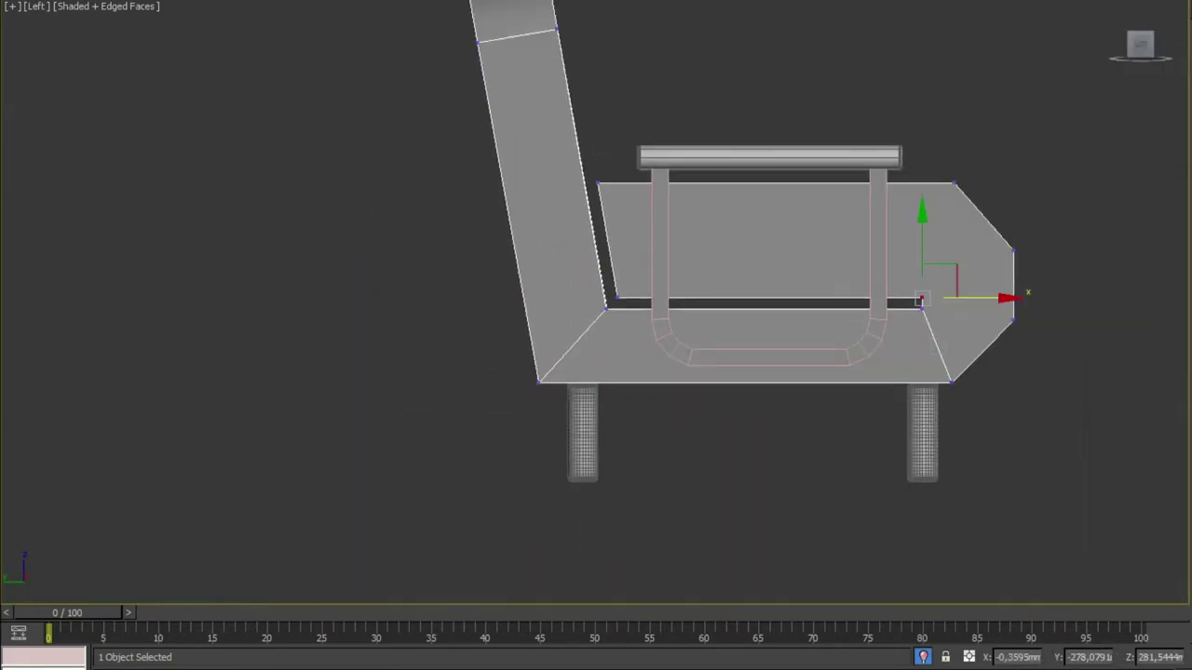
scroll(810, 419, "up", 4)
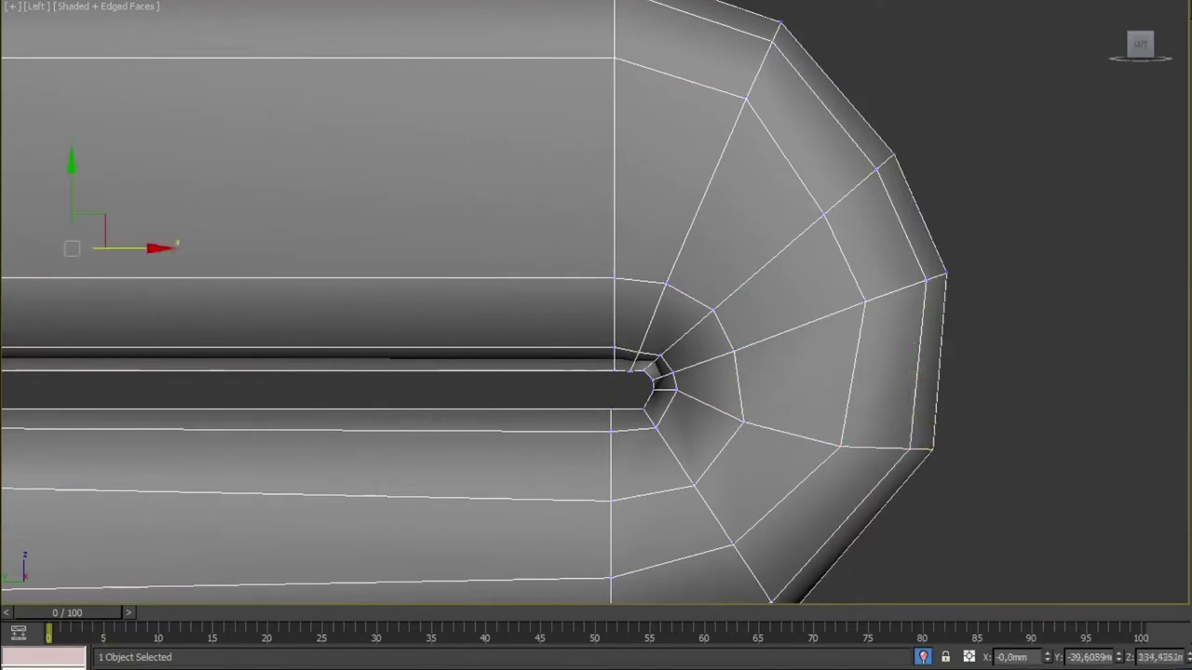
right_click(636, 290)
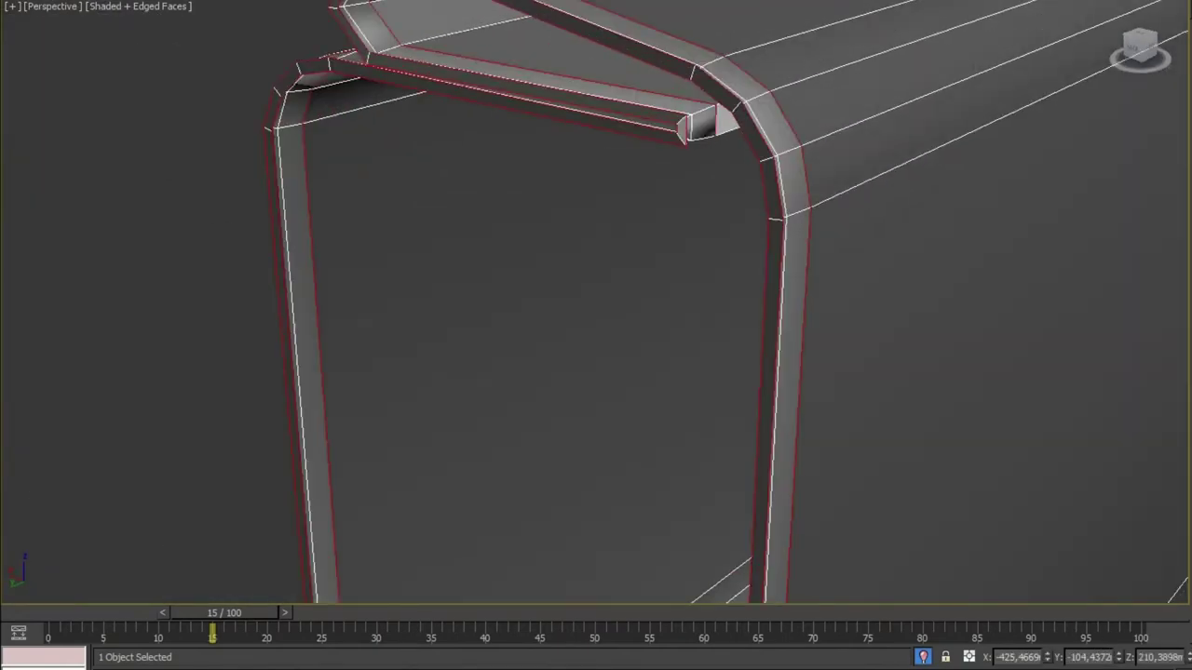
- Start converting the bolt primitive to an Editable Poly
right_click(903, 237)
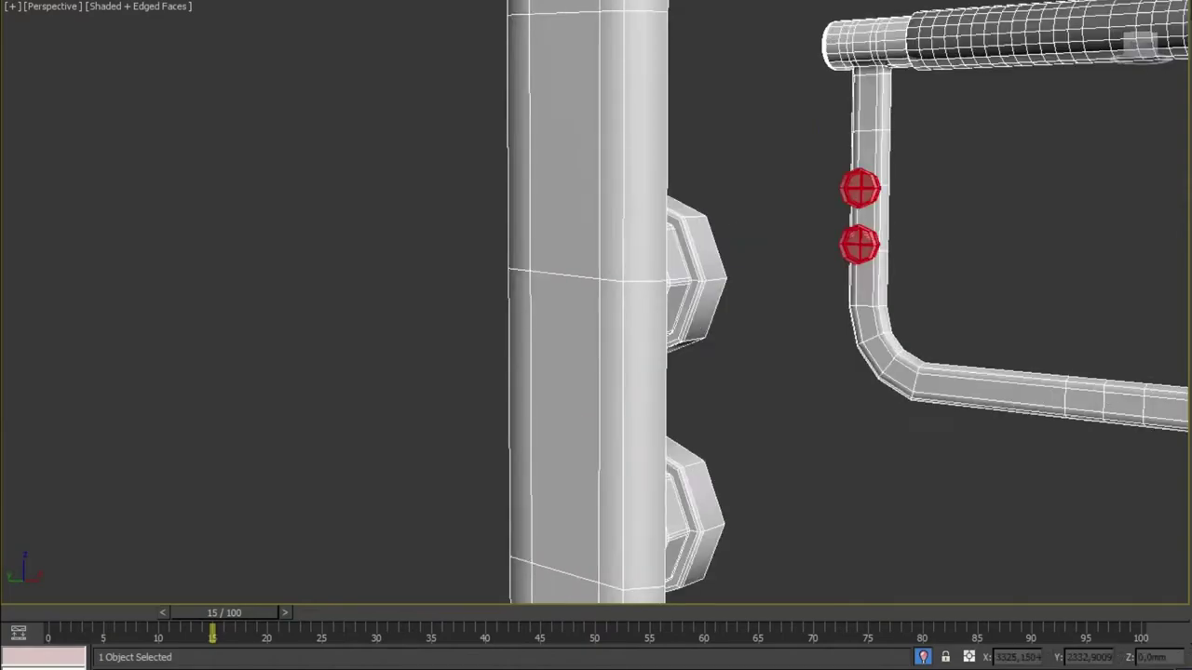
- Zoom out to view the whole upholstered seat-and-backrest surface
scroll(596, 335, "down", 5)
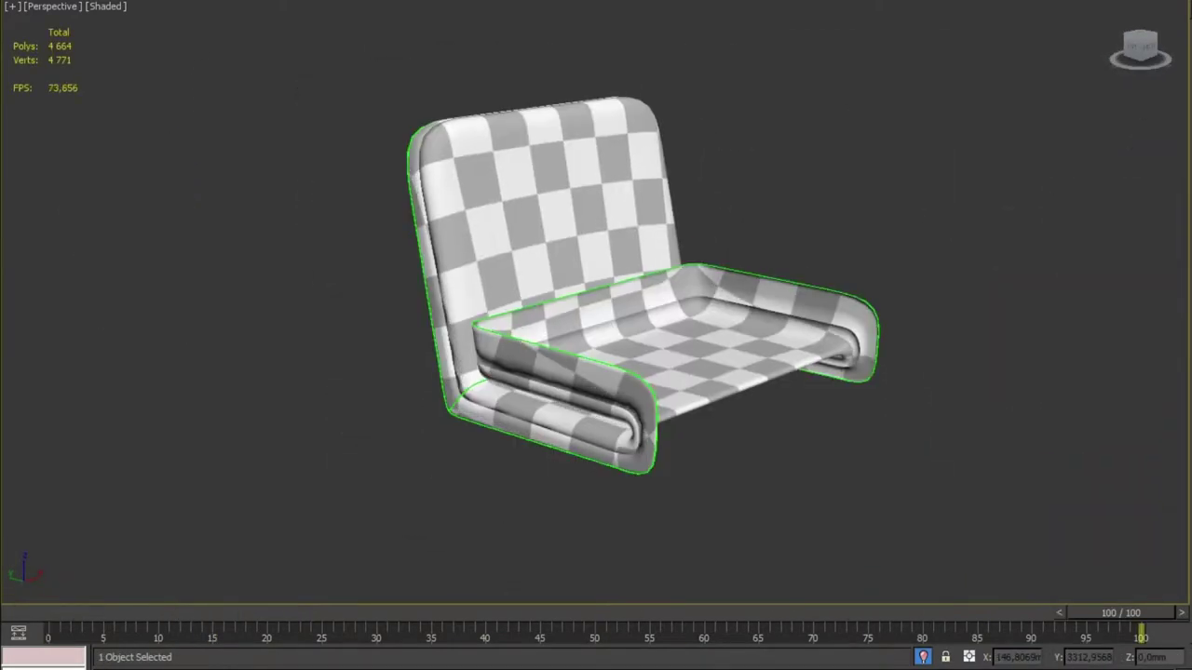
- Zoom in on the checker-mapped seat to inspect its texture layout
scroll(580, 256, "up", 3)
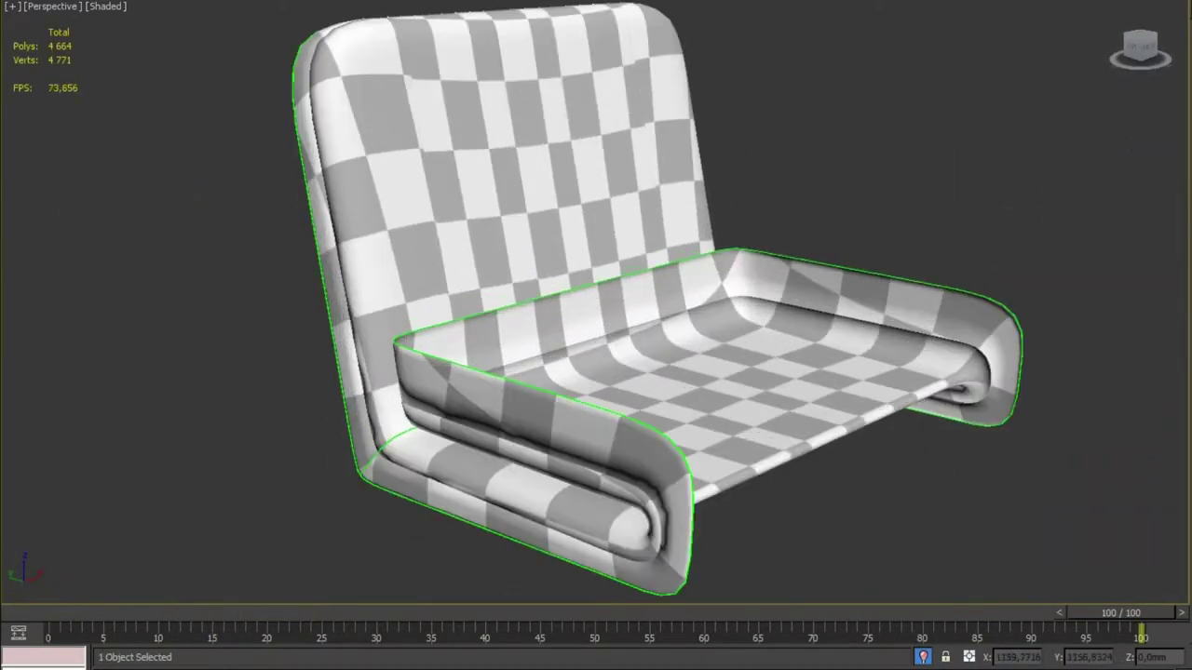
scroll(580, 256, "up", 2)
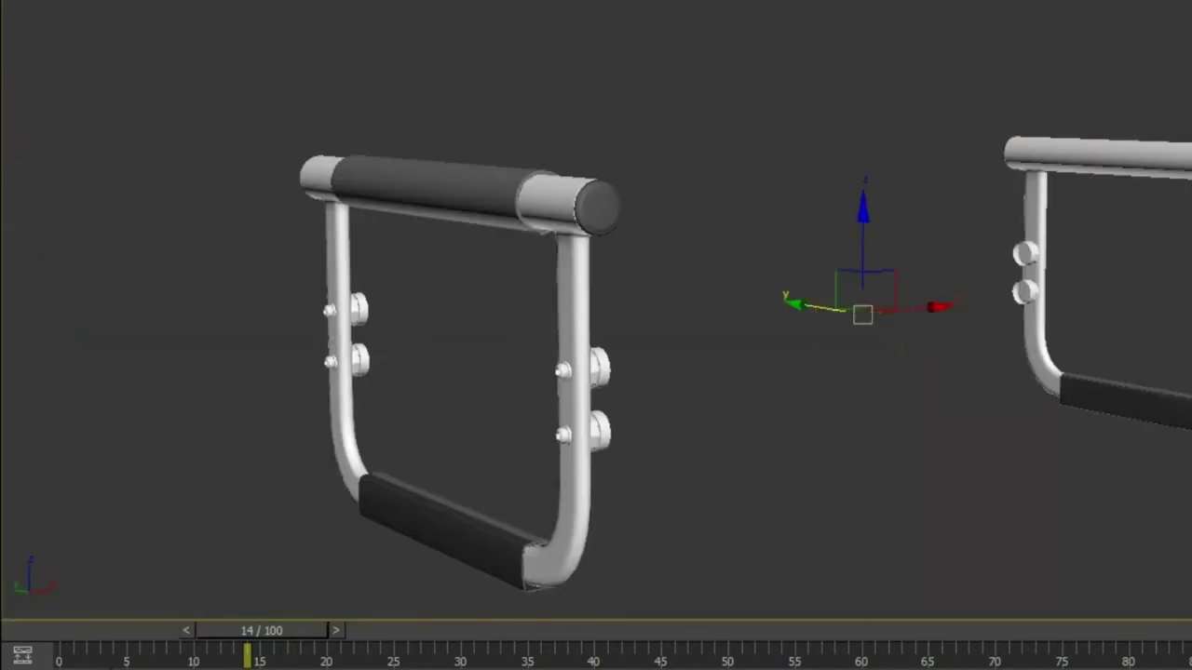
- Accept the padding sleeve's cloth settings and close the properties dialog
key("Return")
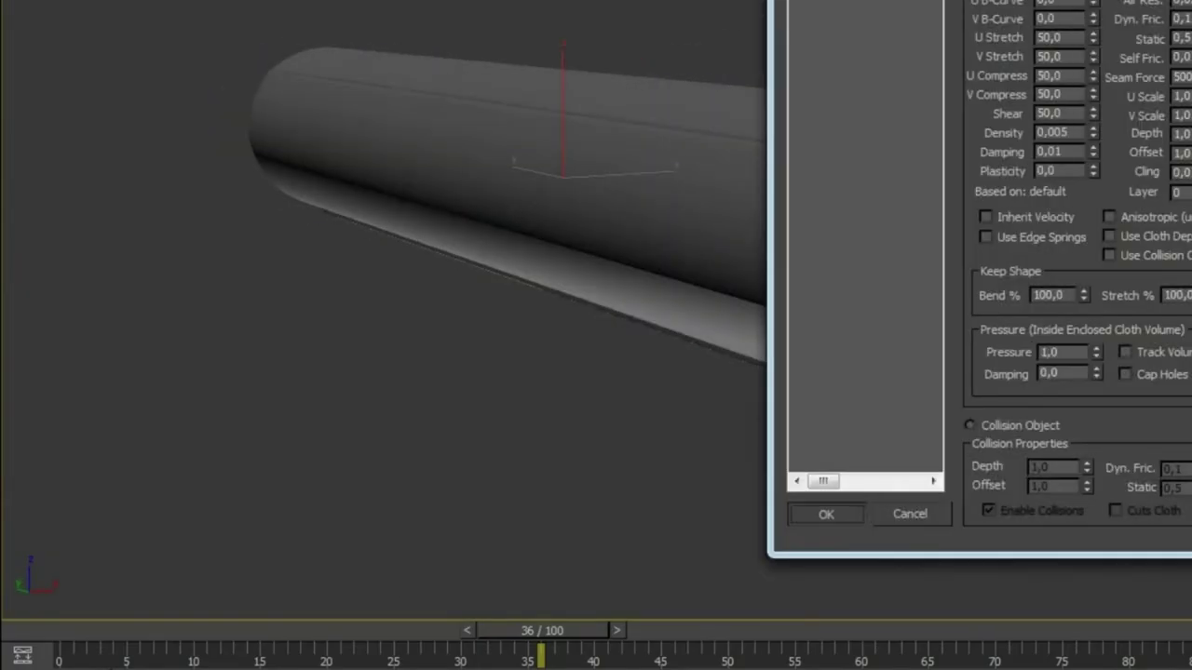
- Confirm the sleeve's Cloth Object Properties (stretch 50, density 0.005) to begin simulating
left_click(825, 514)
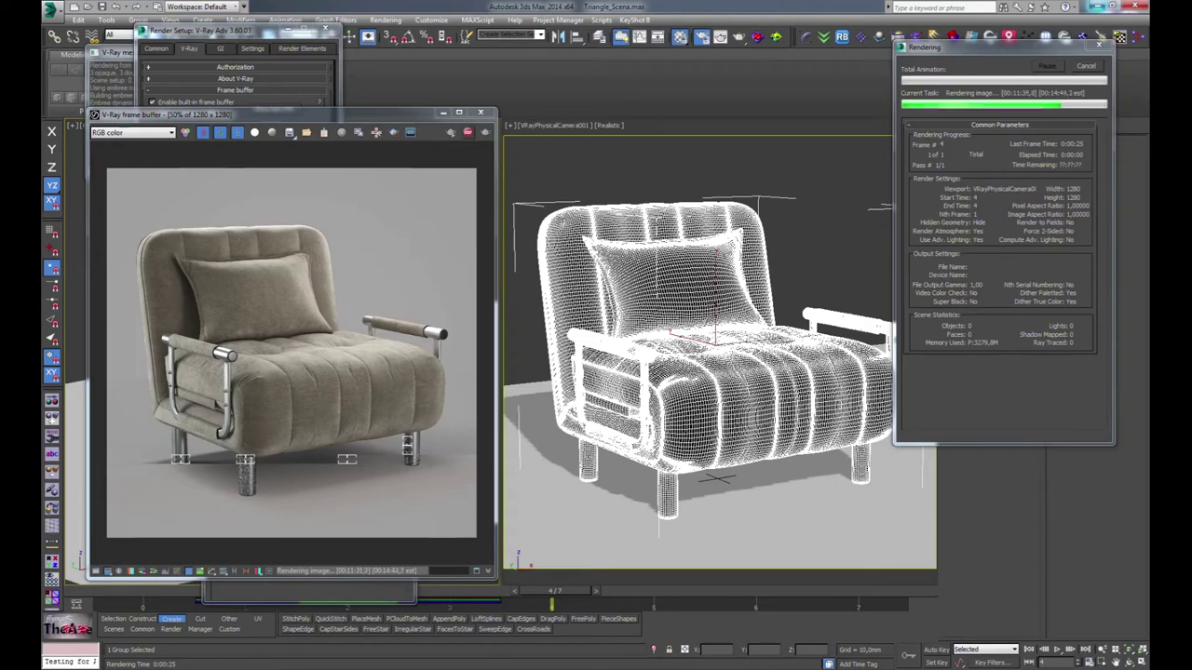
- Move the V-Ray rendering progress window aside while the armchair renders
left_click_drag(984, 51, 600, 12)
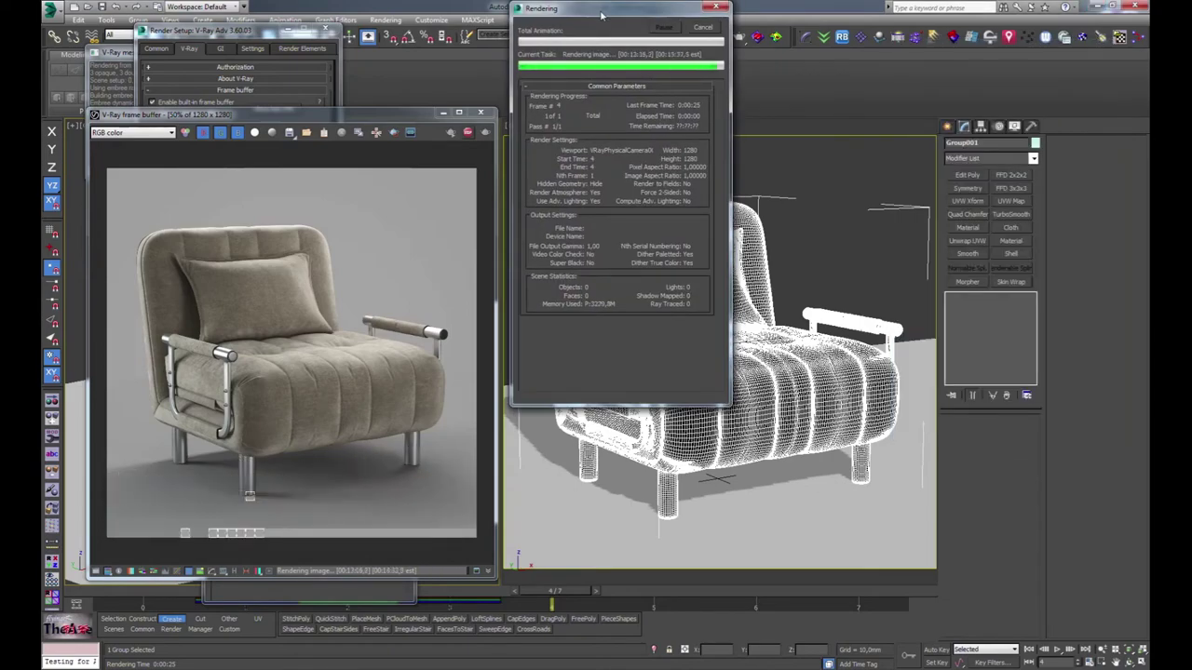